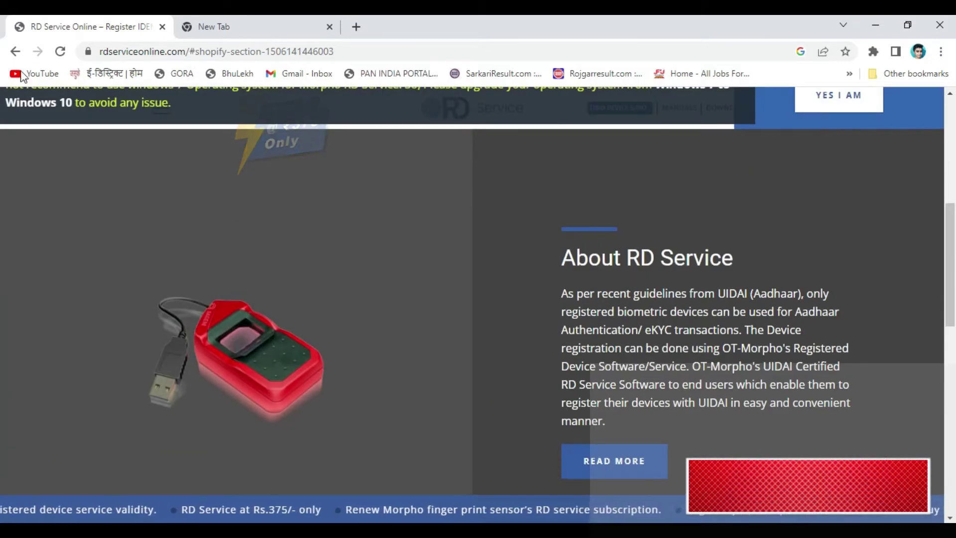
- Return to the RD Service home page, view the device serial number validity form, and go back to the home page
click(16, 51)
scroll(459, 304, down, 3)
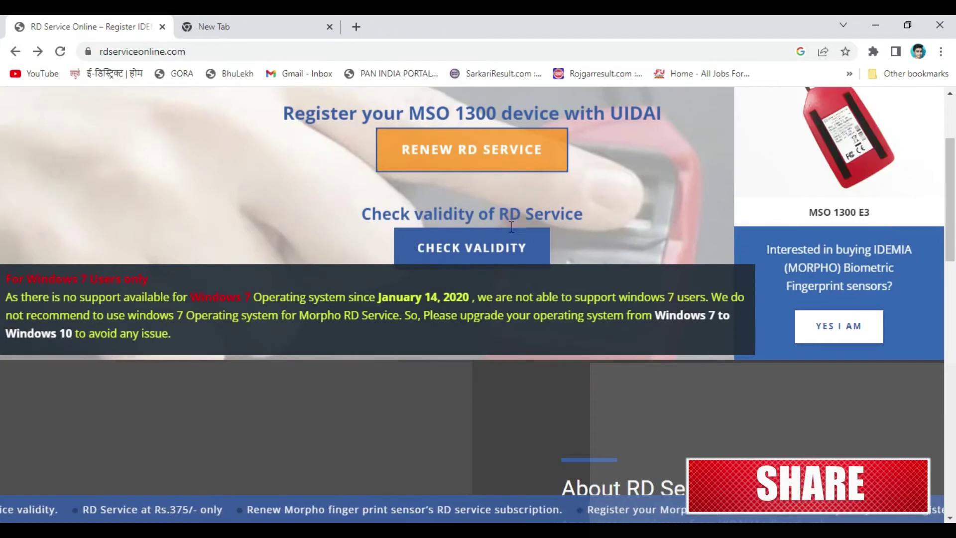
scroll(496, 255, up, 1)
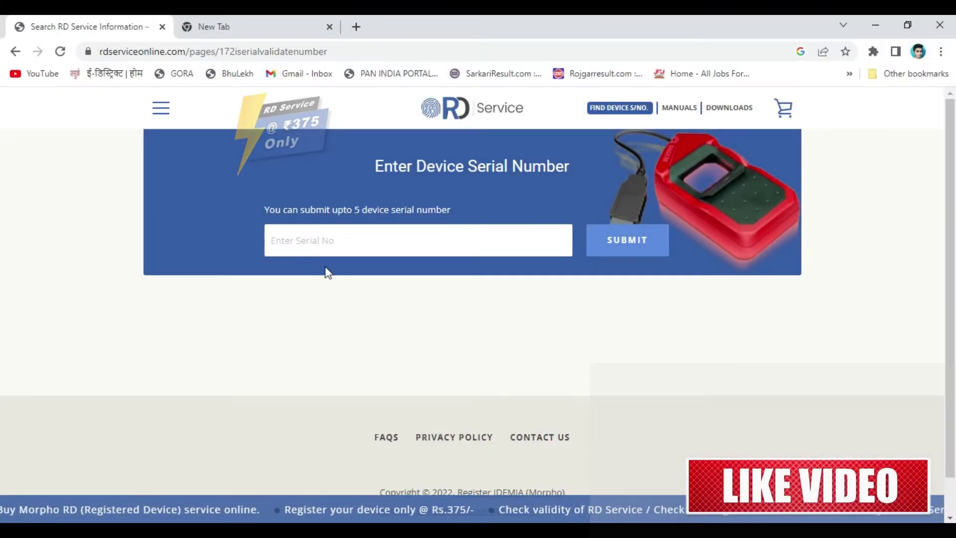
click(310, 249)
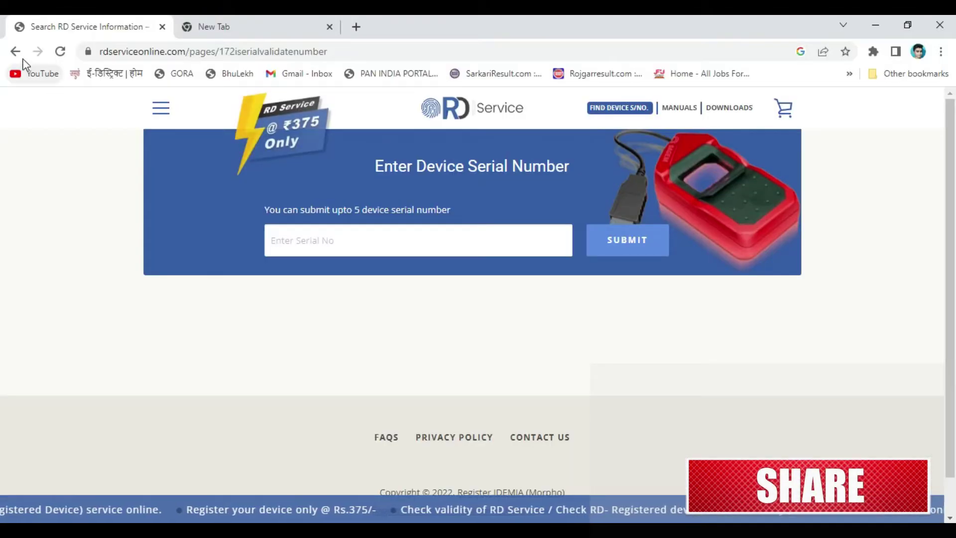
click(15, 52)
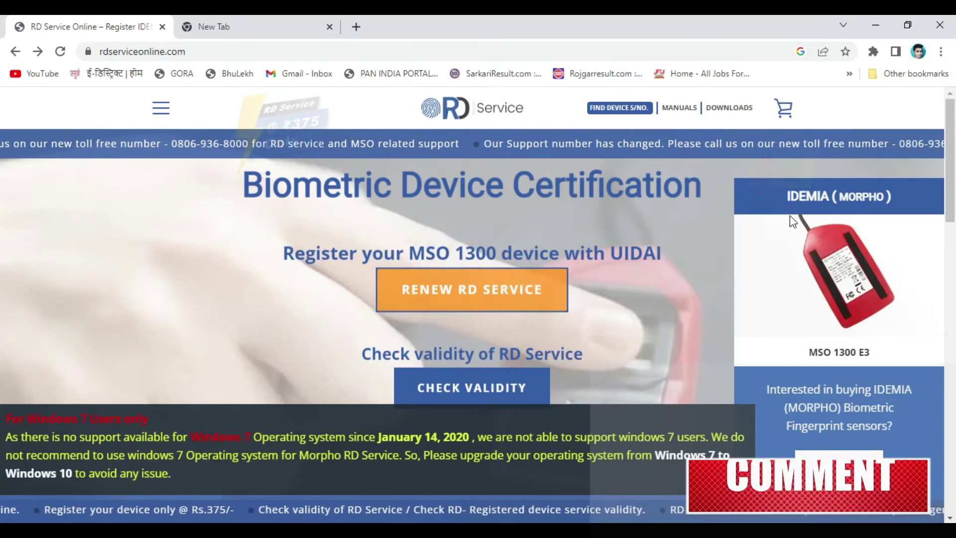
- Open the APP-RD Compatibility List from the RD Service drivers and examine the applications using HTTPS at 127.0.0.1
mouse_move(739, 111)
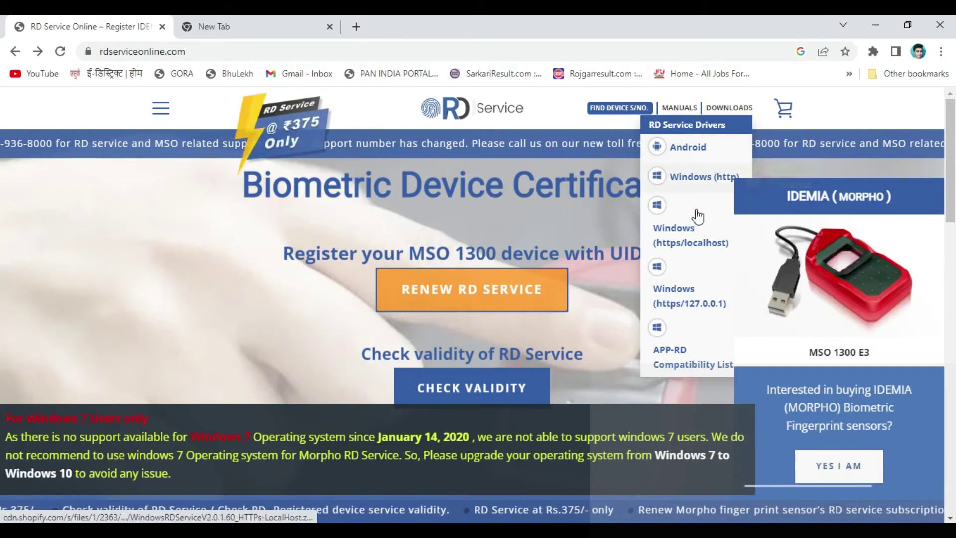
click(690, 364)
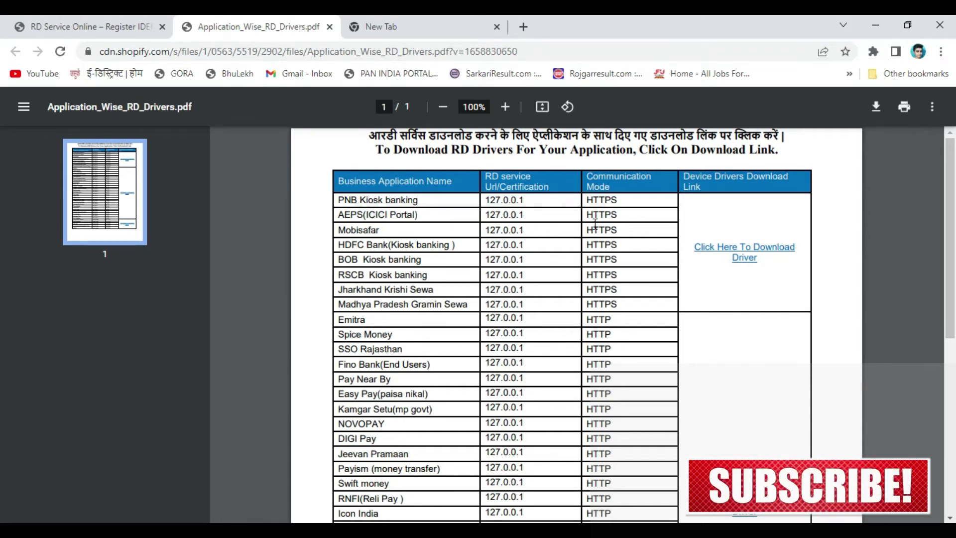
drag(336, 198, 744, 304)
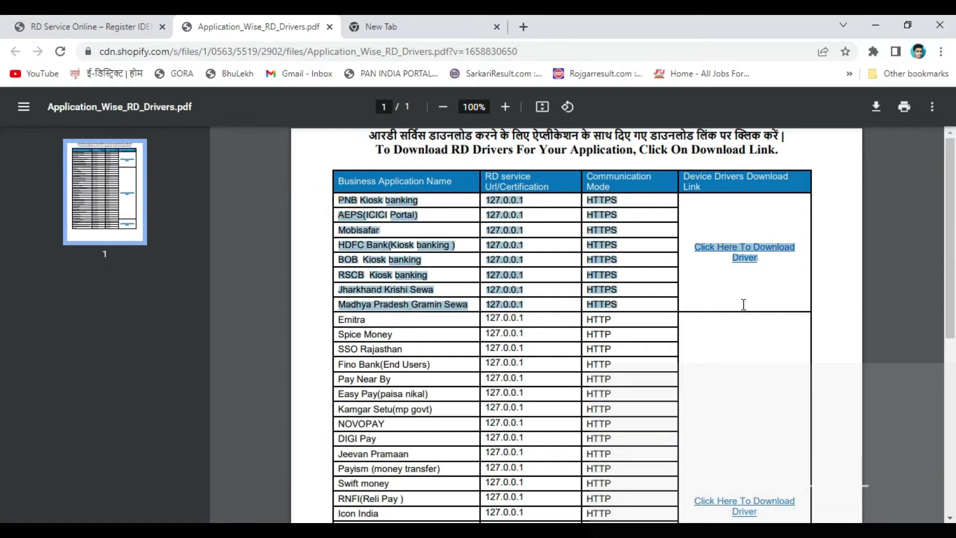
click(853, 316)
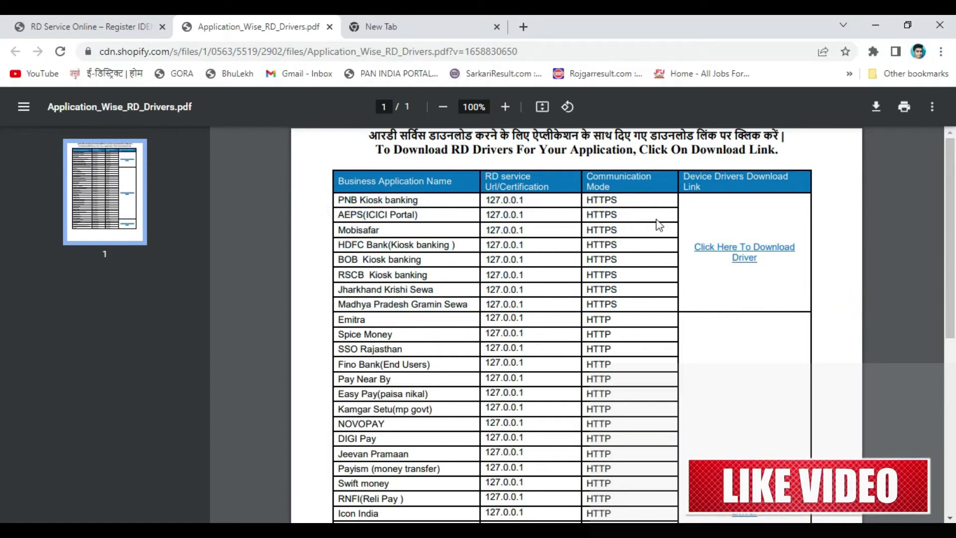
drag(343, 199, 476, 220)
click(442, 231)
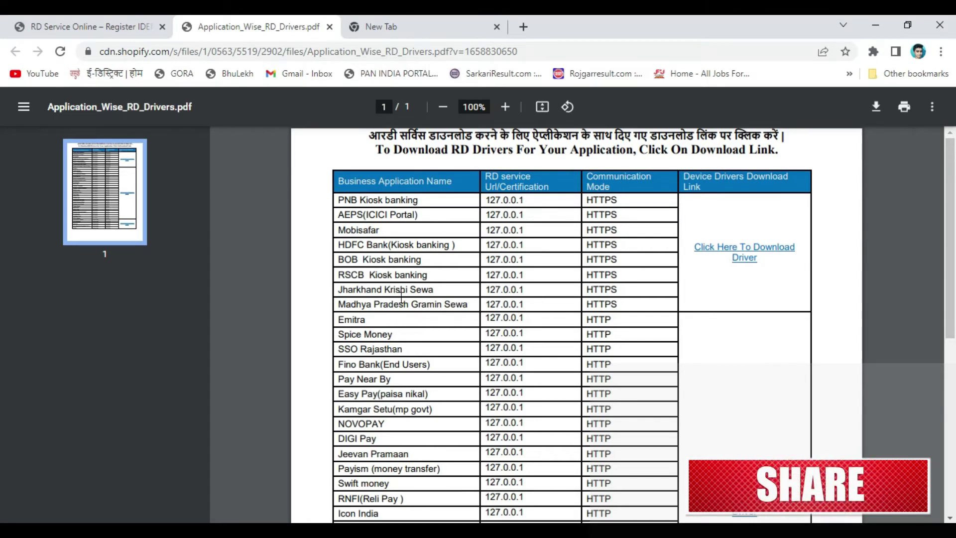
drag(342, 209, 682, 300)
click(687, 309)
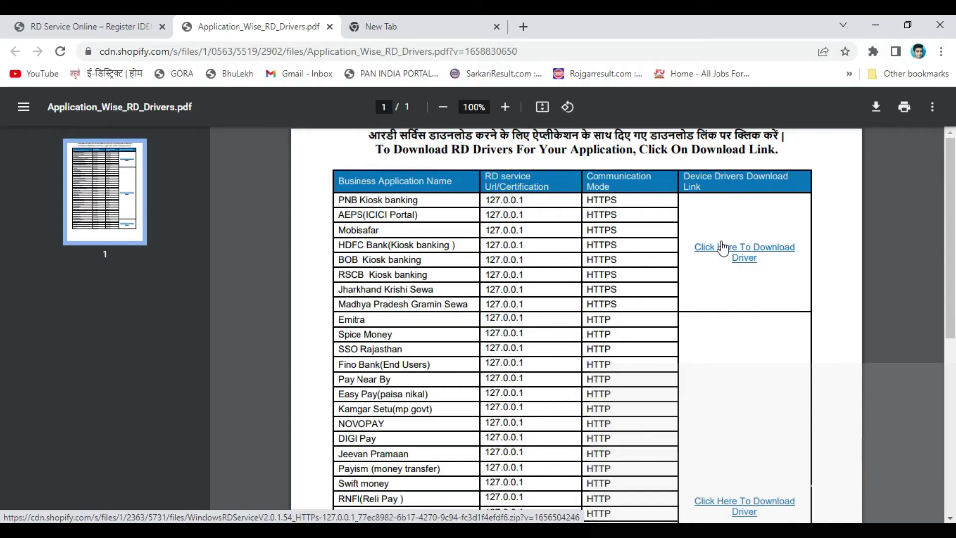
drag(386, 201, 596, 303)
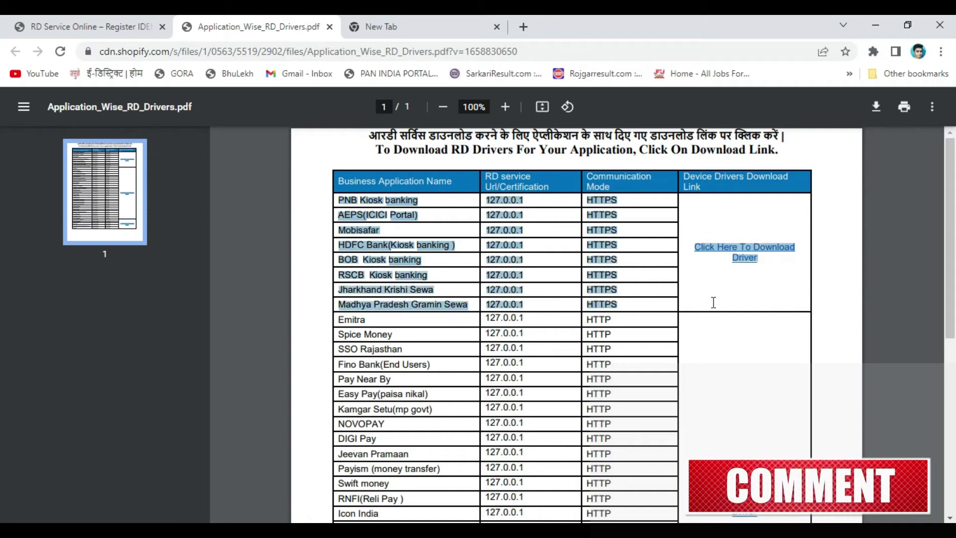
click(869, 377)
- Examine the applications in the compatibility list that use the HTTP driver at 127.0.0.1, starting from Emitra
scroll(575, 332, down, 2)
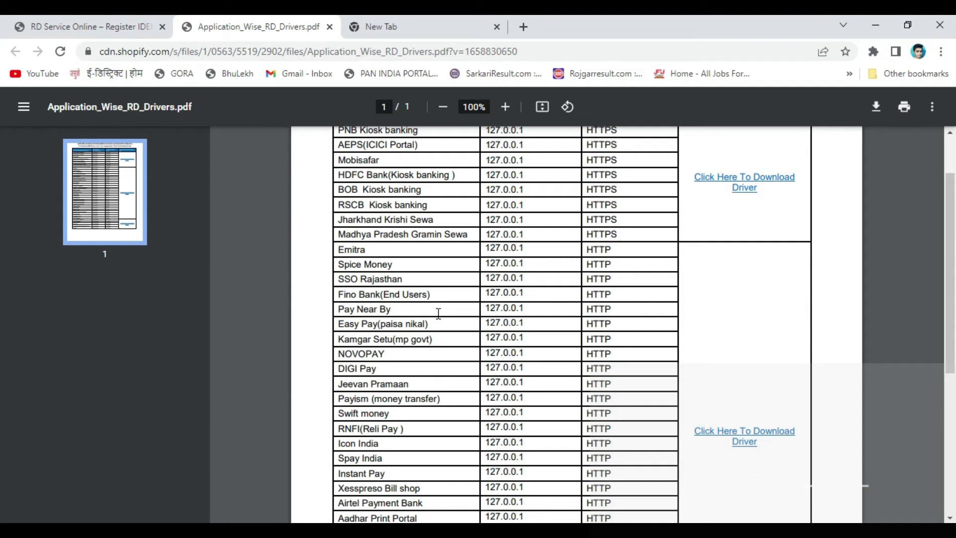
scroll(438, 312, down, 4)
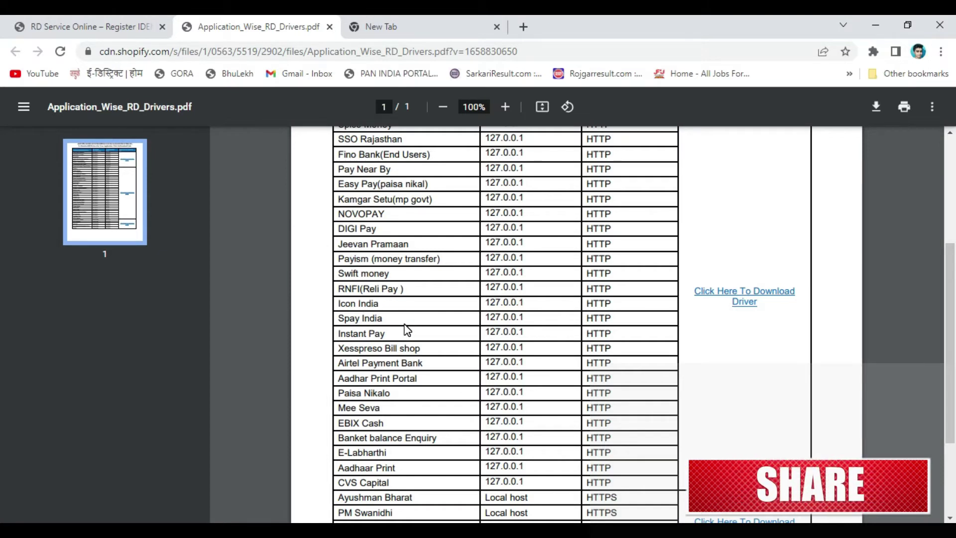
scroll(407, 328, down, 2)
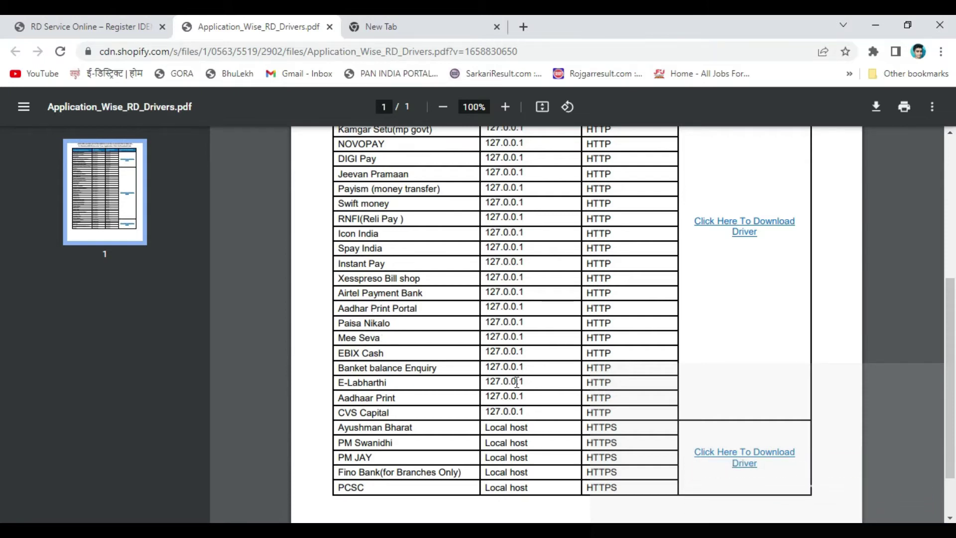
scroll(719, 402, up, 5)
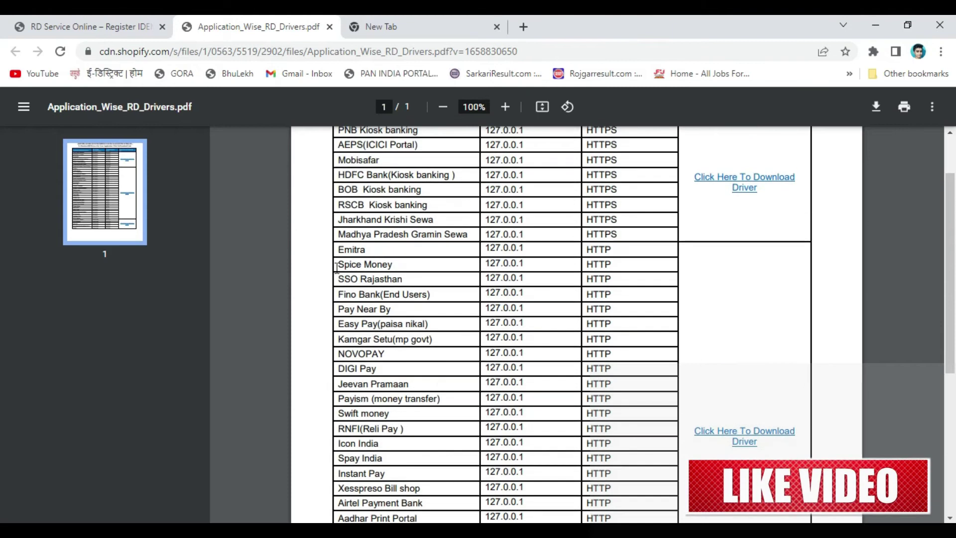
drag(333, 254, 413, 488)
scroll(498, 323, down, 3)
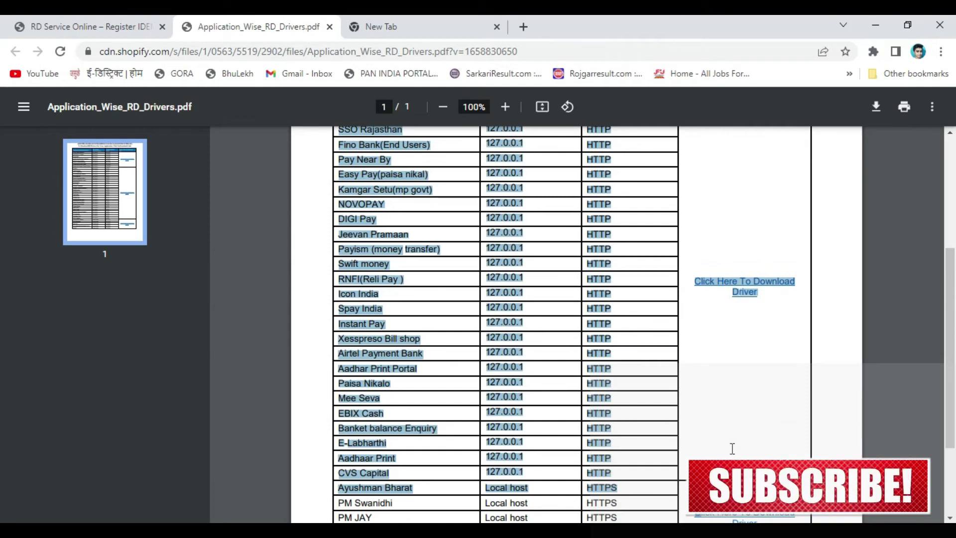
click(699, 418)
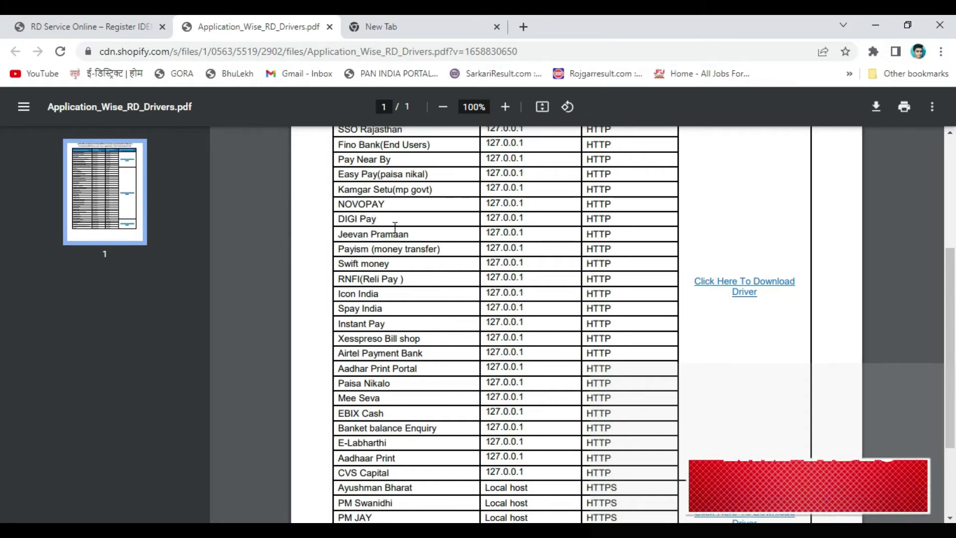
scroll(397, 228, up, 3)
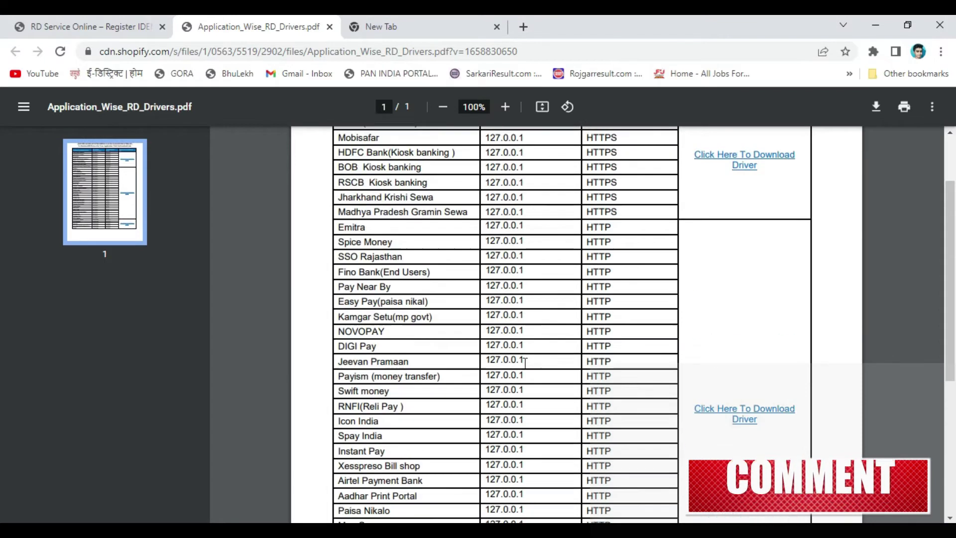
- Examine the Local host HTTPS applications at the end of the compatibility list, from Ayushman Bharat to PCSC
scroll(367, 299, down, 6)
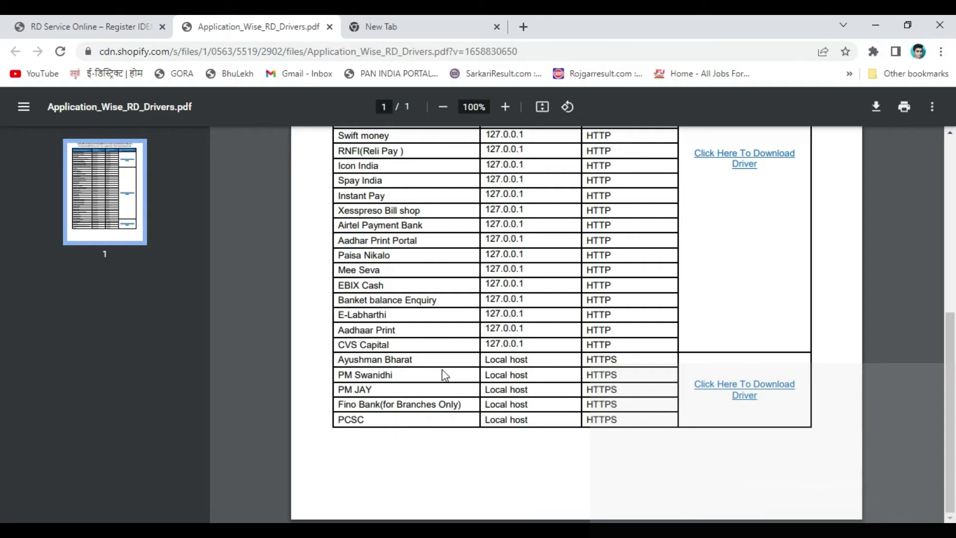
drag(350, 361, 709, 443)
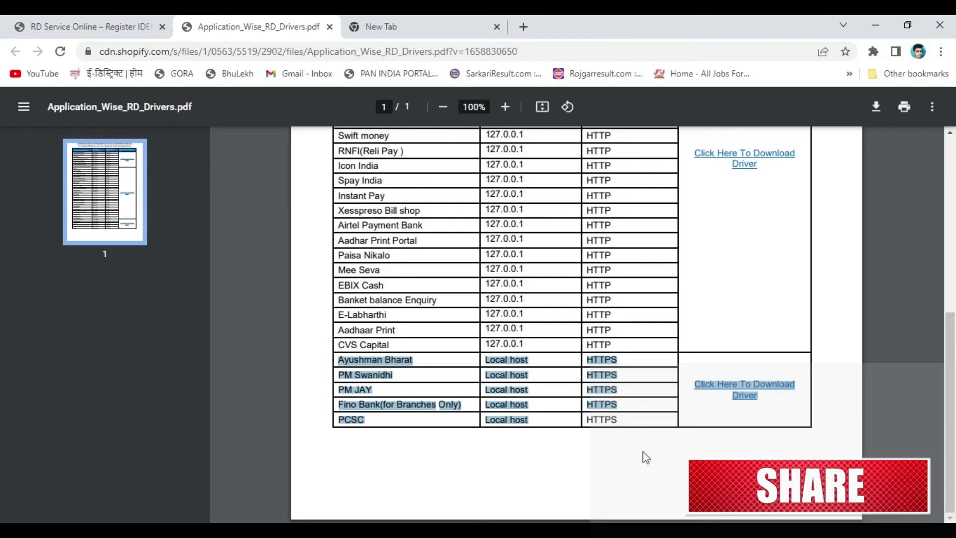
click(685, 420)
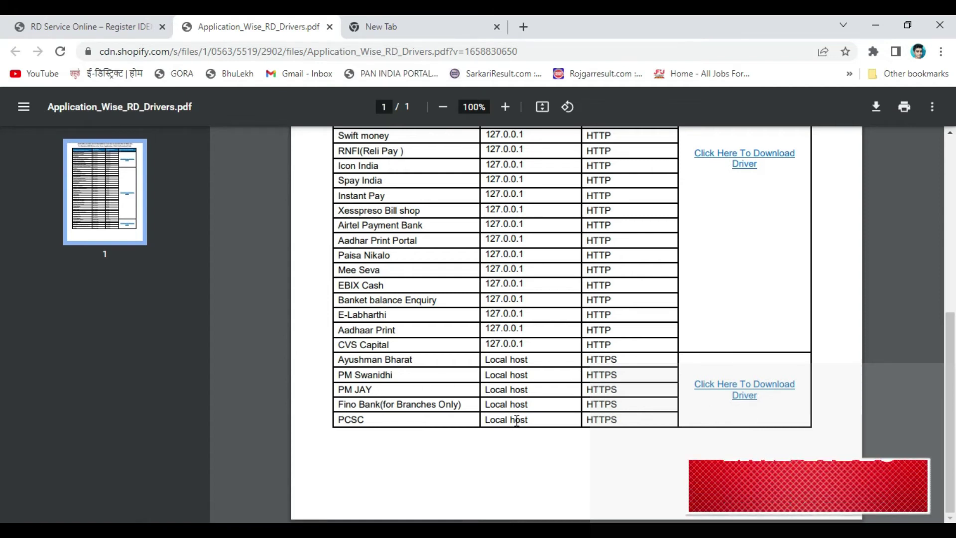
scroll(517, 421, up, 7)
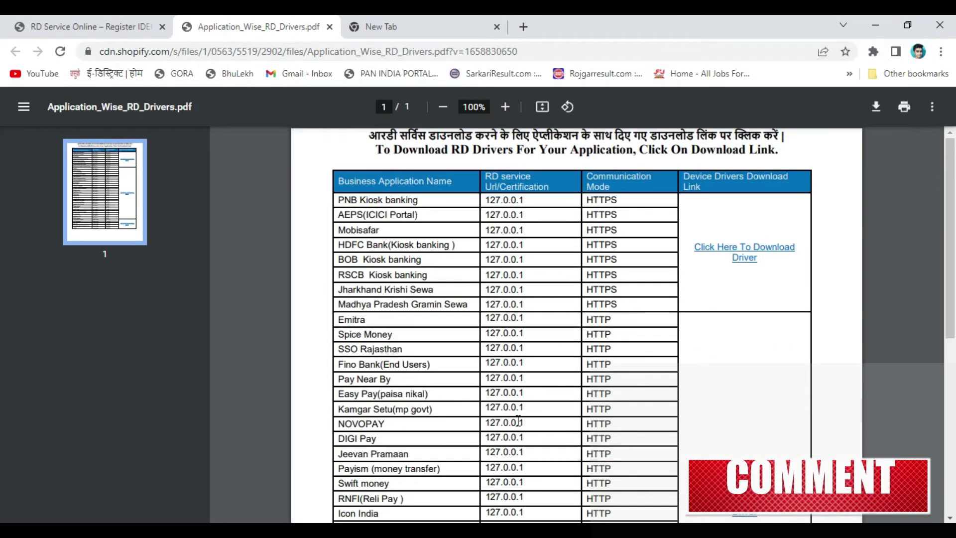
scroll(526, 404, down, 7)
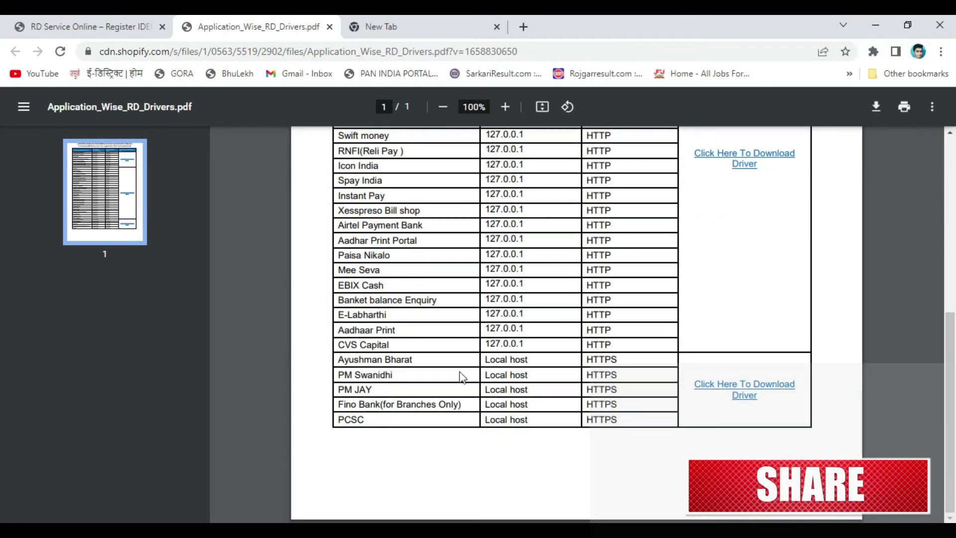
scroll(461, 377, up, 7)
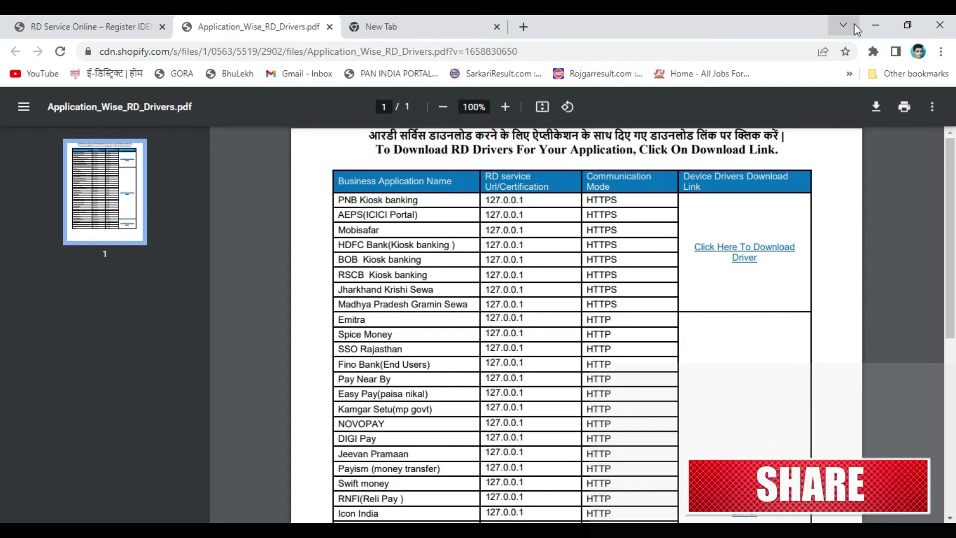
- Minimize the browser to show the Windows desktop and refresh the desktop several times
click(876, 25)
right_click(542, 130)
click(593, 172)
right_click(583, 142)
click(618, 183)
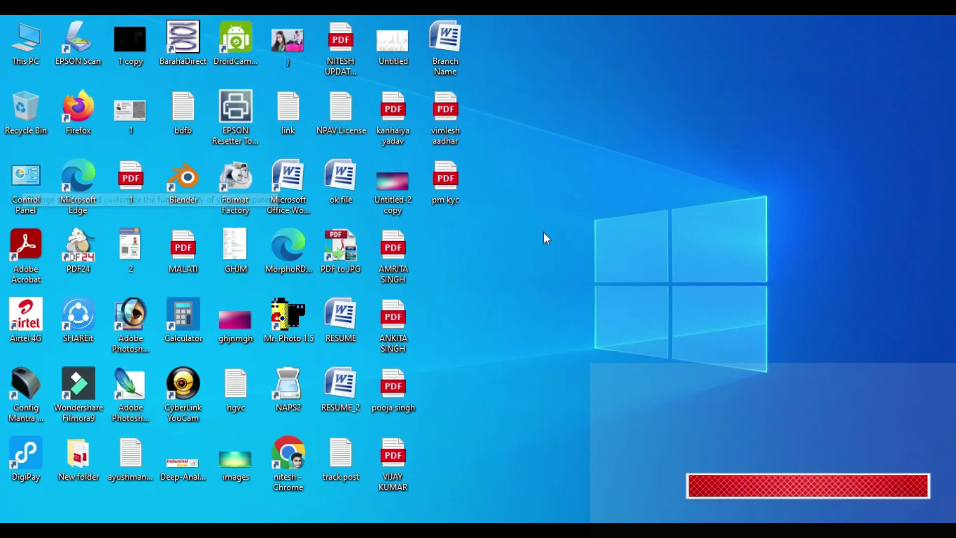
right_click(545, 196)
click(570, 238)
right_click(542, 148)
click(573, 190)
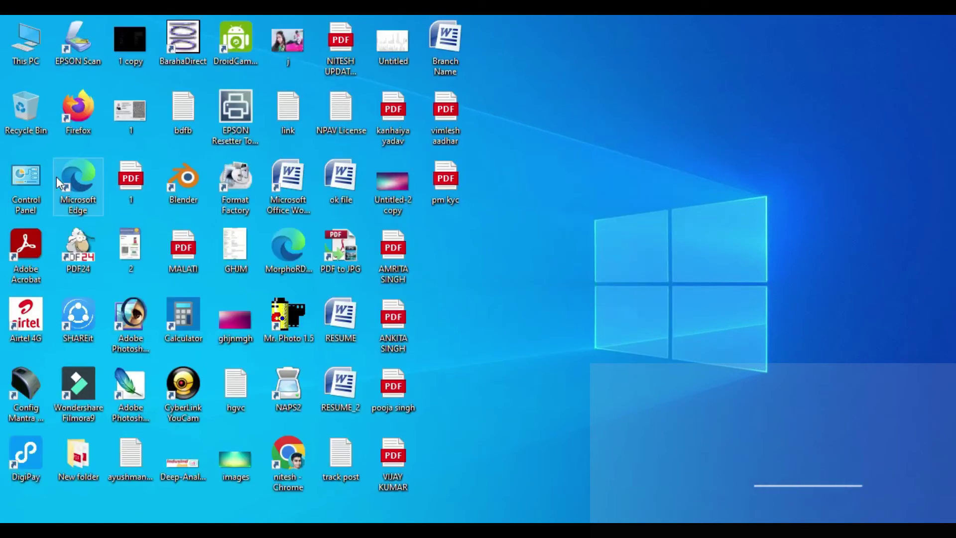
- Open Control Panel from the desktop and bring up the list of installed programs for uninstalling
double_click(44, 174)
right_click(578, 128)
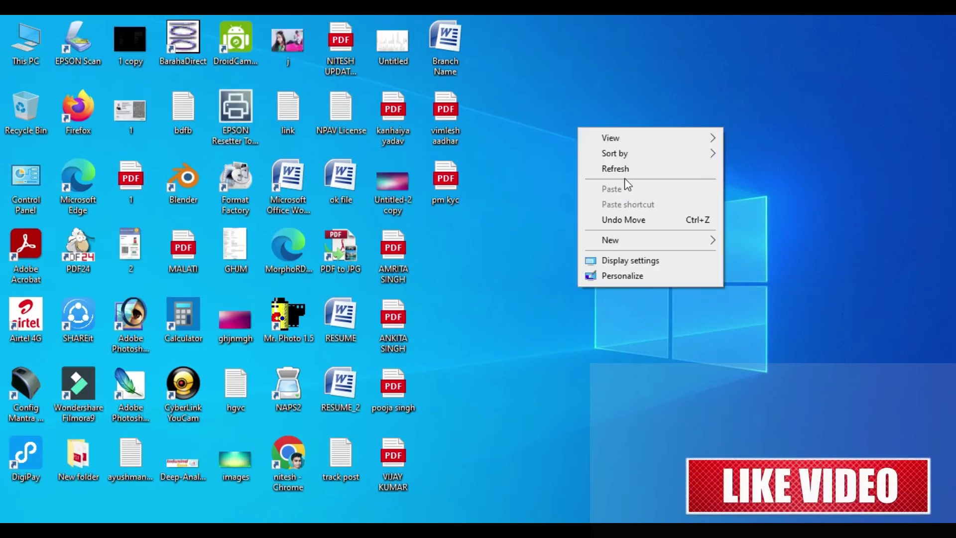
click(615, 167)
right_click(605, 138)
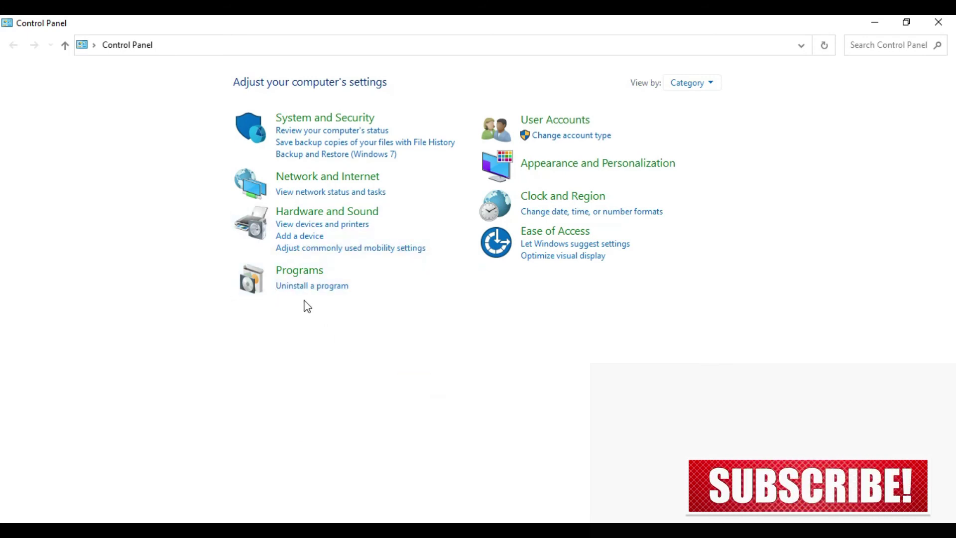
click(304, 288)
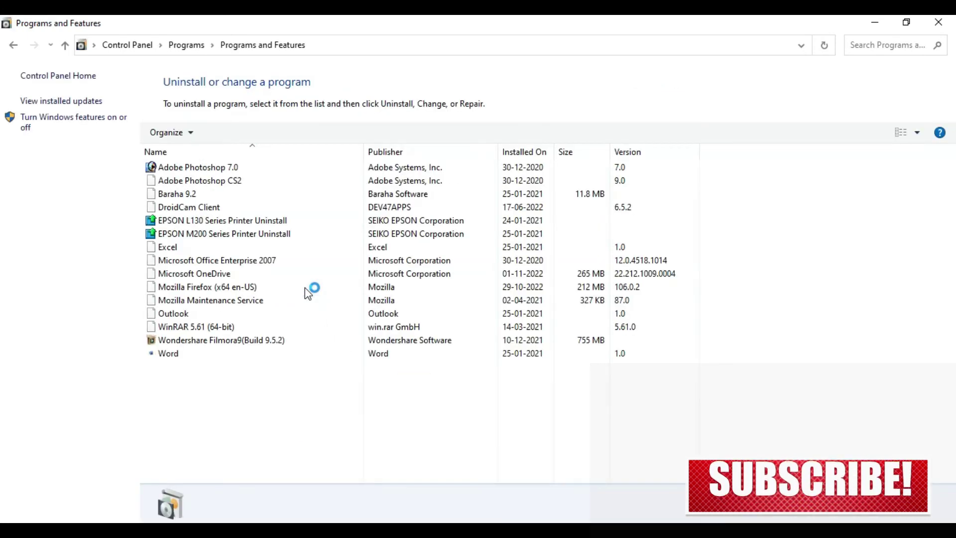
- Locate the Morpho RD Service Driver among the installed programs and select the MorphoSmart USB 64 bits Driver
scroll(284, 214, down, 4)
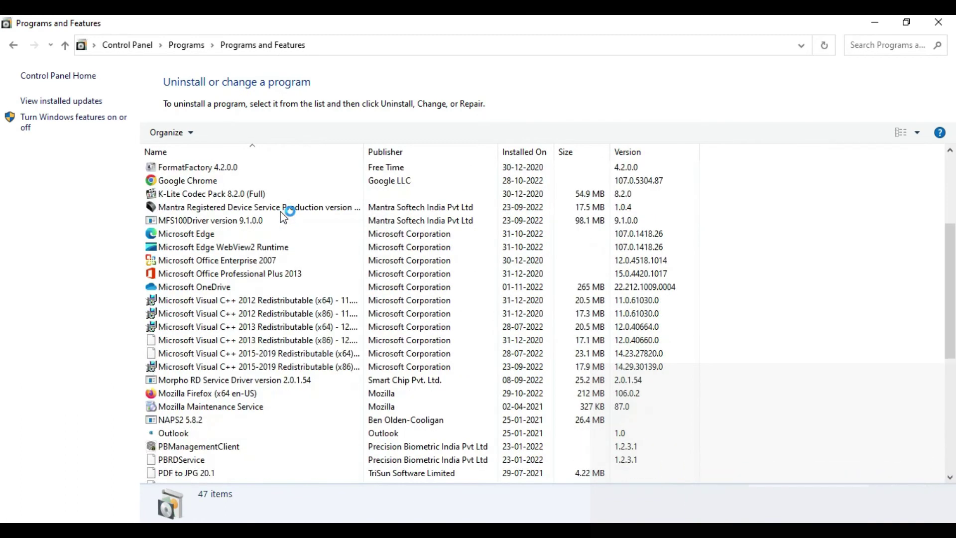
click(259, 274)
key(Down)
key(Down)
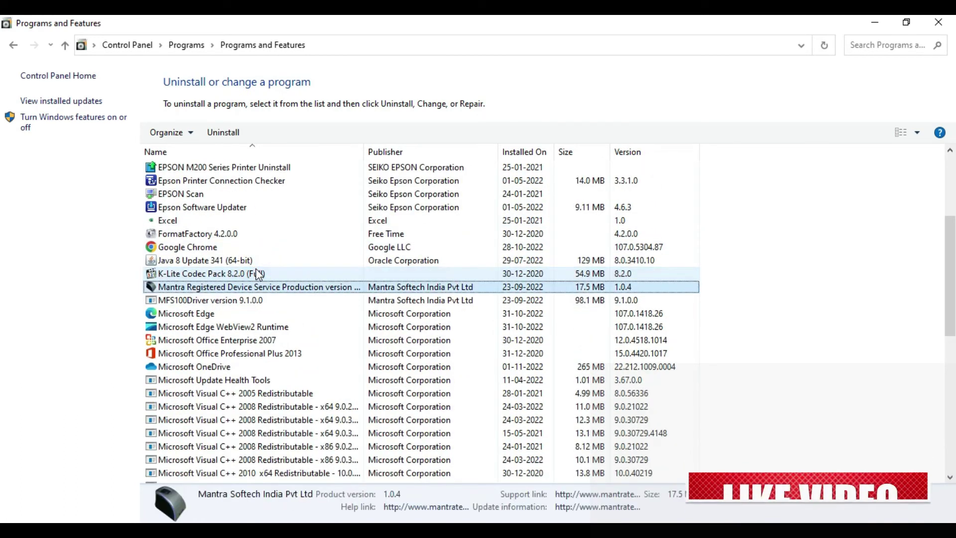
key(Down)
key(Down)
key(Down)
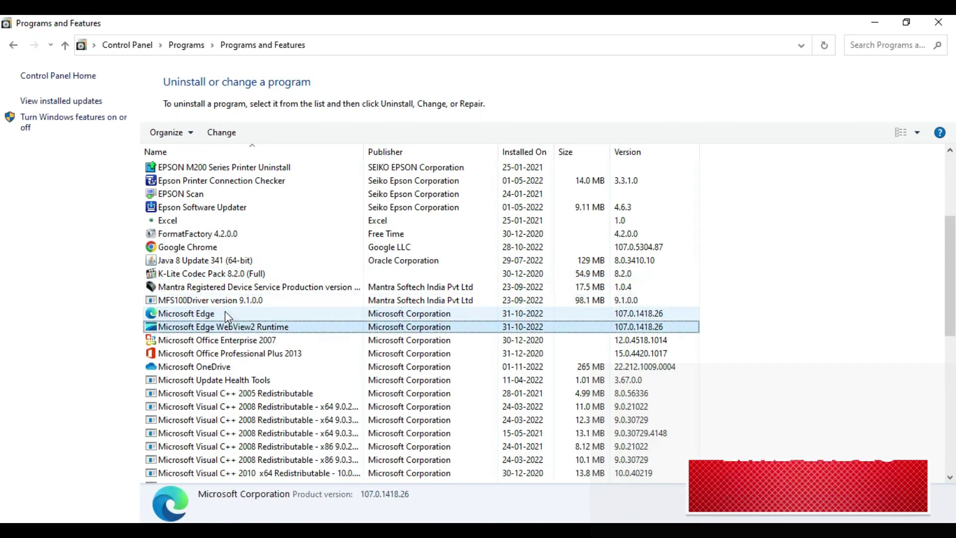
key(Down)
key(Down)
key(Down)
key(Down)
key(Down)
key(Down)
key(Down)
key(Down)
key(Down)
key(Down)
key(Down)
key(Down)
key(Down)
key(Down)
key(Down)
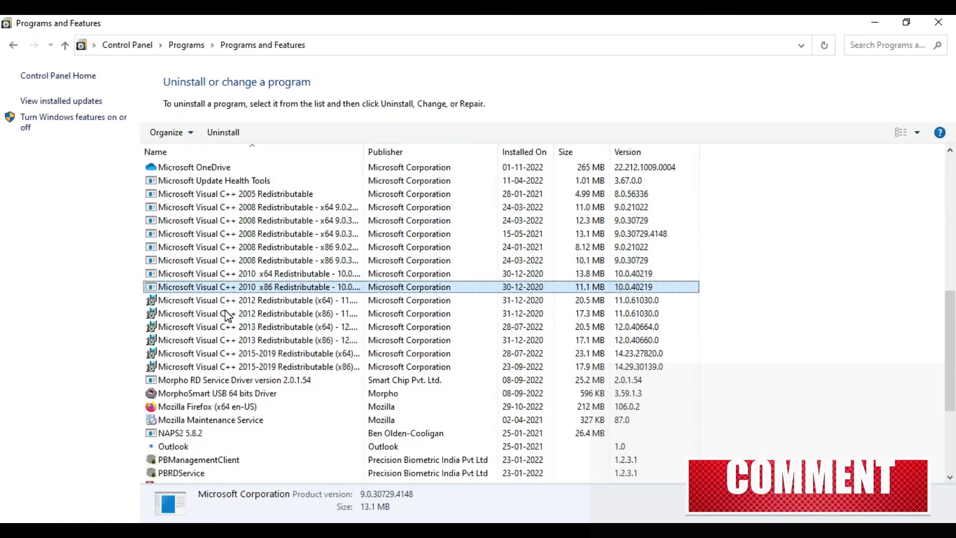
key(Down)
key(Down)
key(Down)
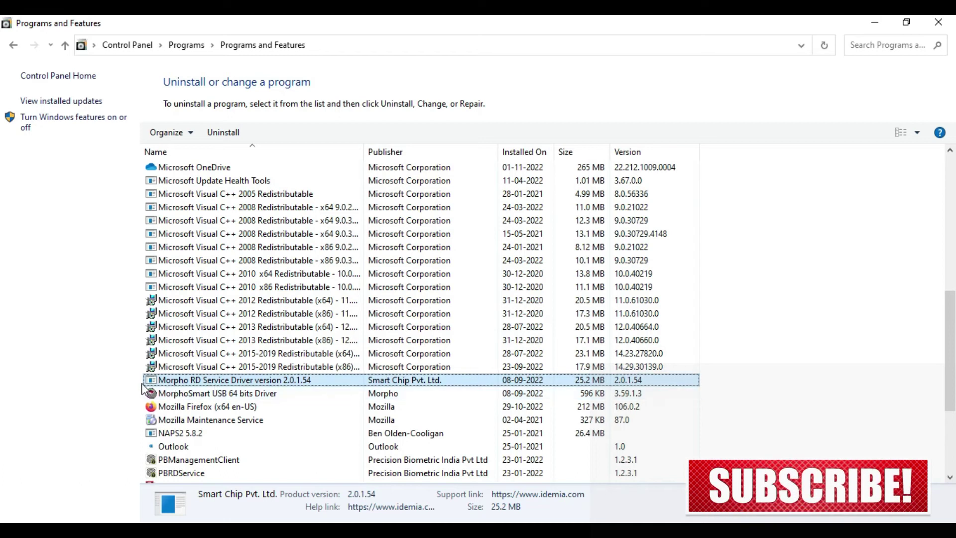
click(188, 394)
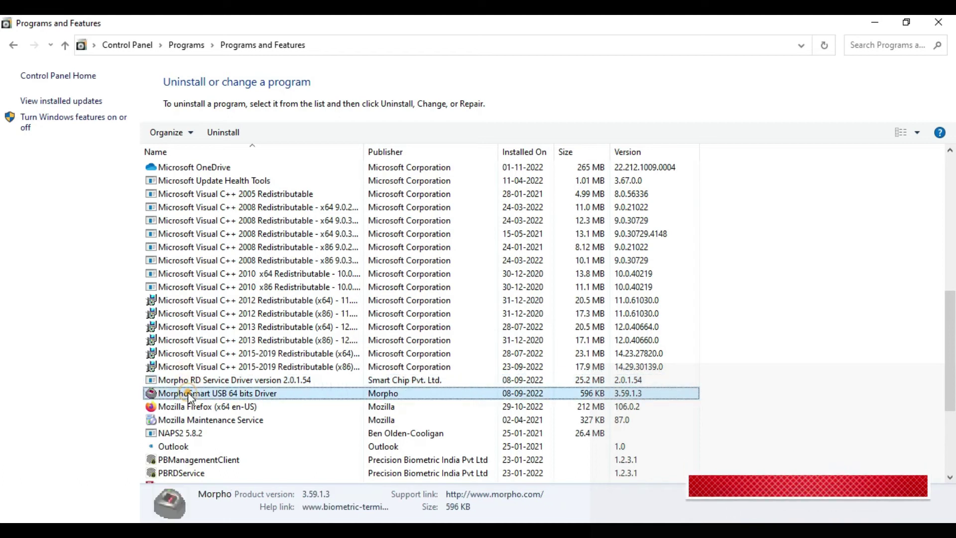
- Select Morpho RD Service Driver version 2.0.1.54 among the installed programs, then minimize the Programs and Features and Control Panel windows
click(144, 381)
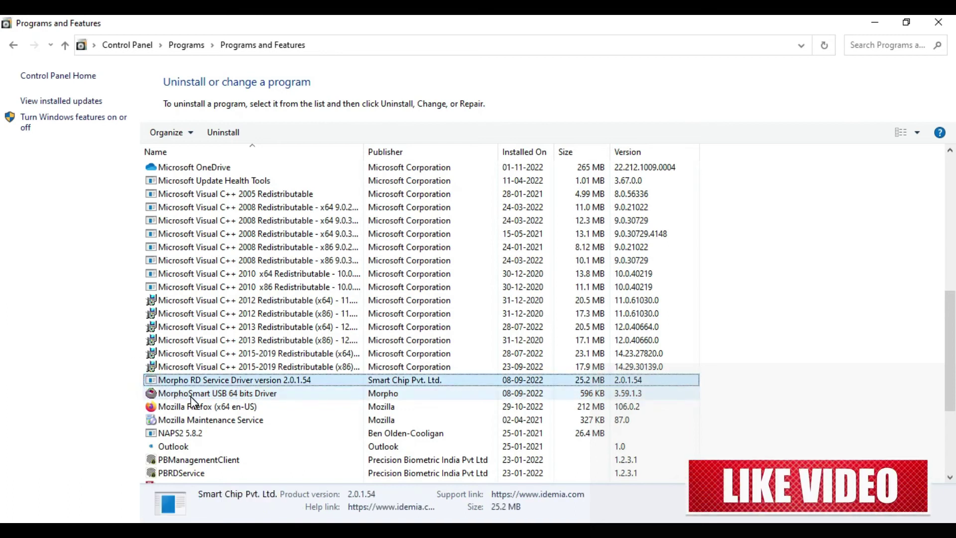
click(192, 381)
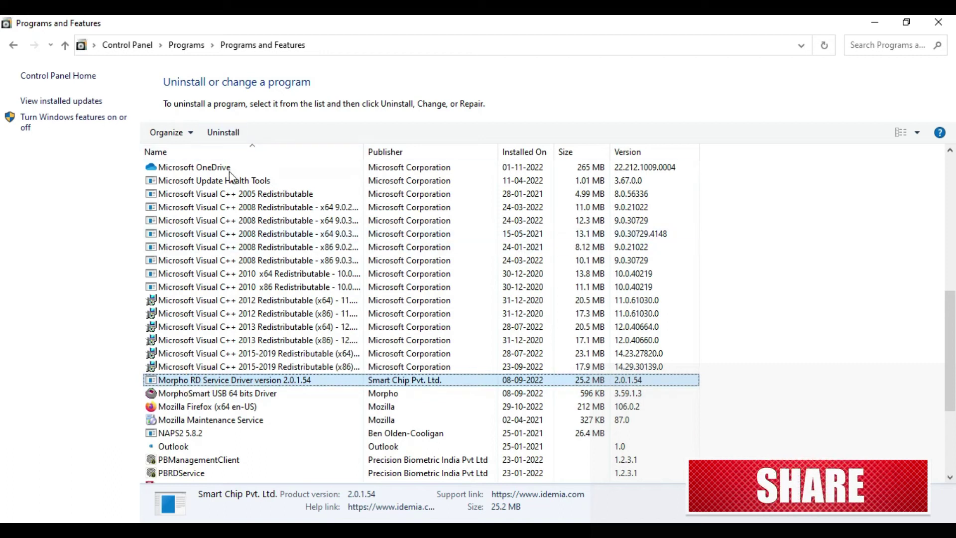
scroll(312, 403, up, 4)
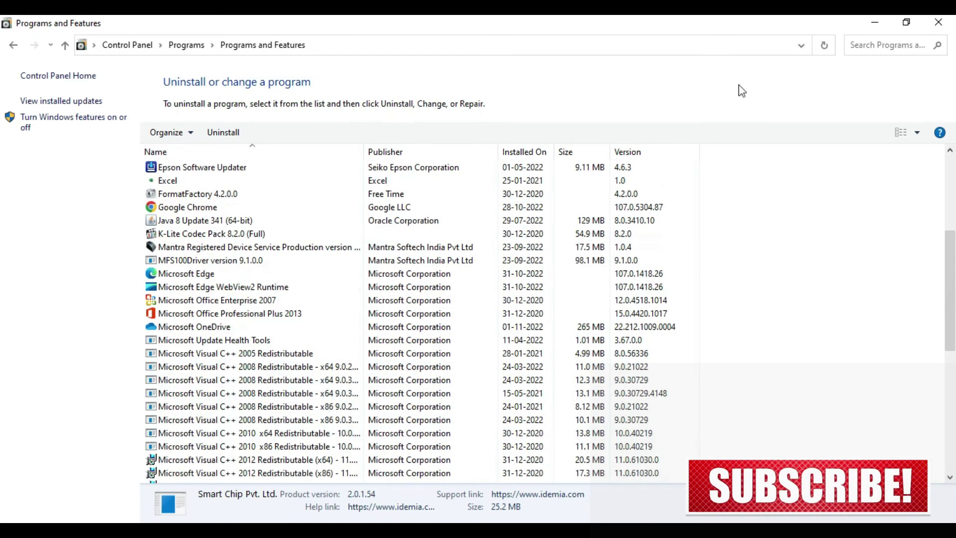
click(875, 23)
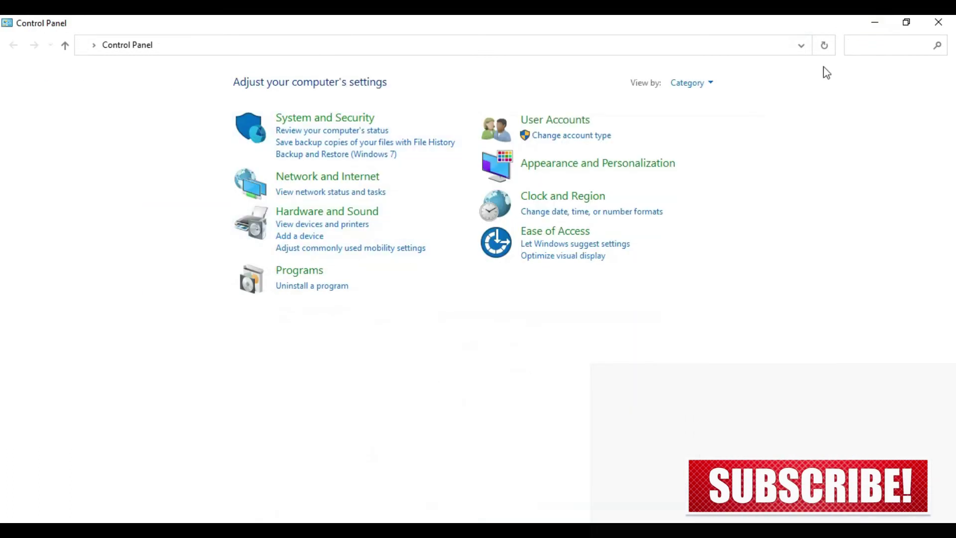
click(875, 22)
- Open This PC from the desktop, maximize its window and open Local Disk (C:)
double_click(37, 60)
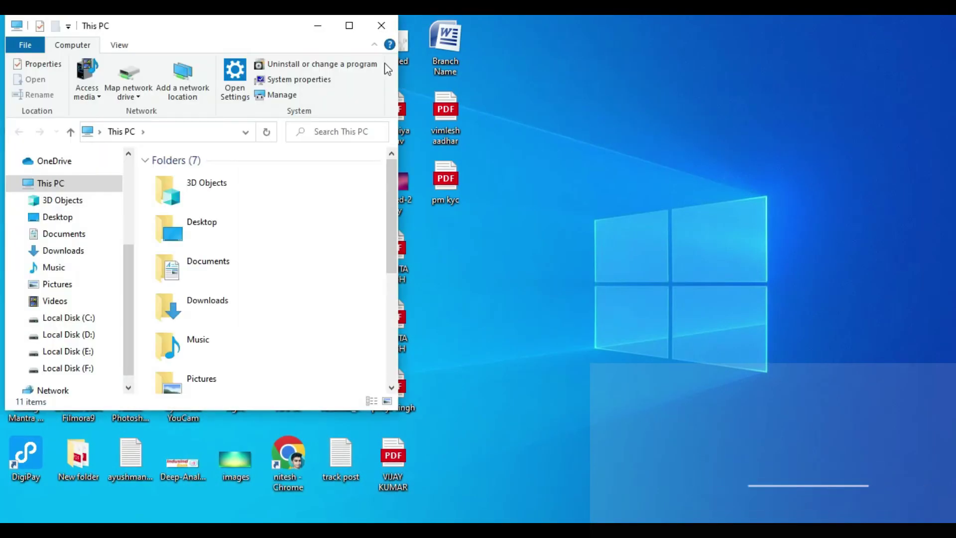
click(350, 25)
double_click(267, 297)
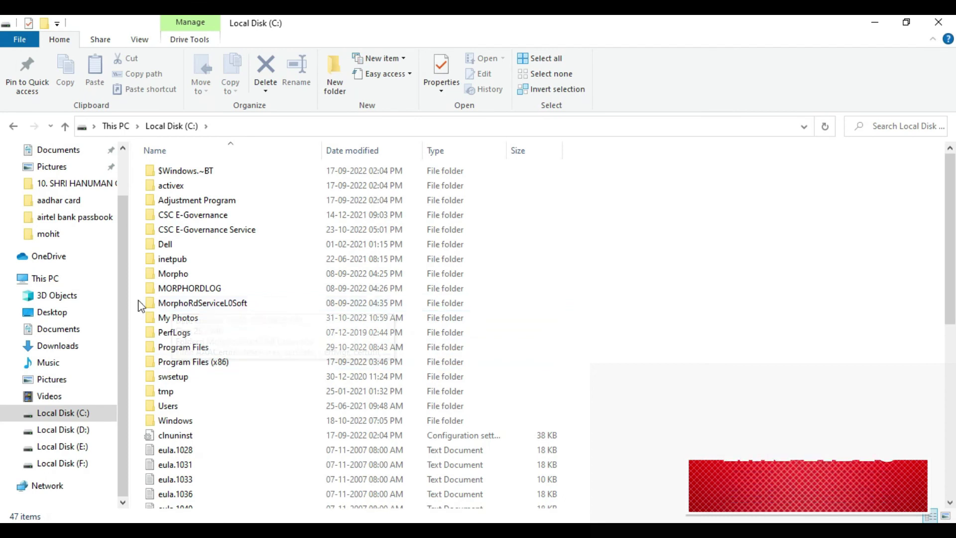
- Locate the MORPHORDLOG and MorphoRdServiceL0Soft folders on Local Disk (C:), selecting each in turn, and close the File Explorer window
click(160, 289)
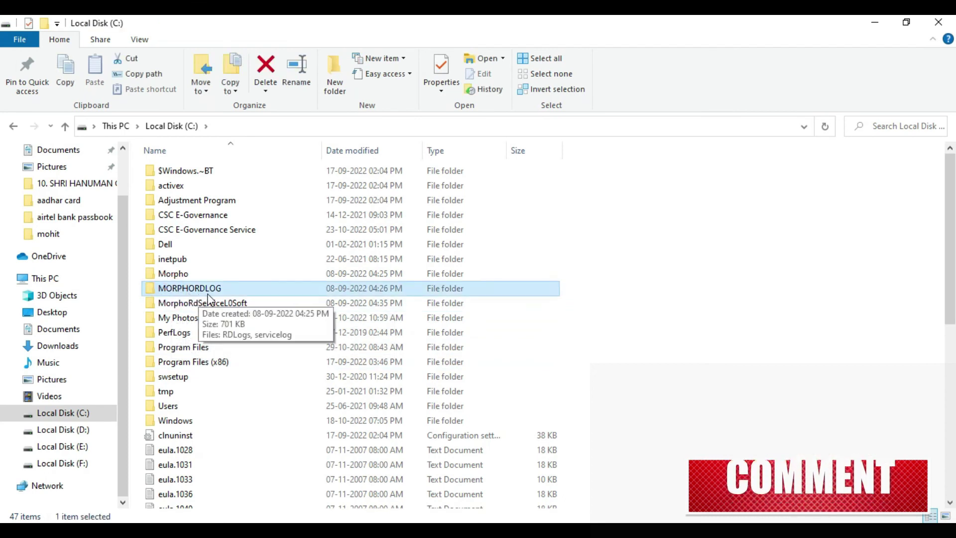
click(188, 305)
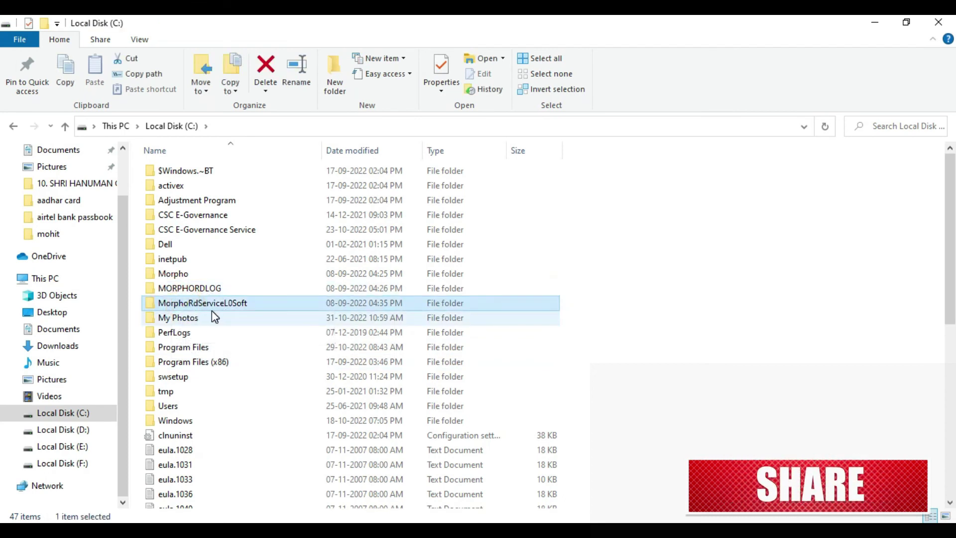
mouse_move(169, 301)
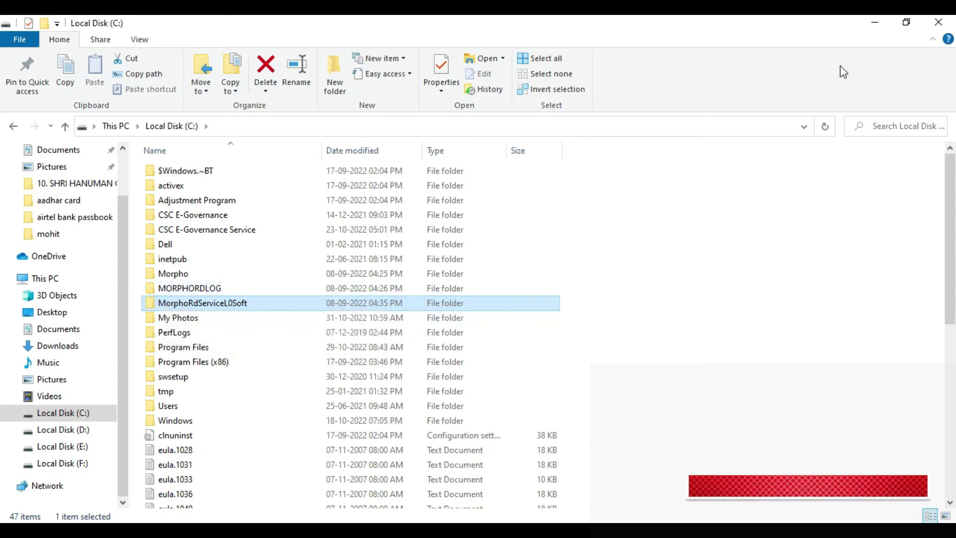
click(938, 22)
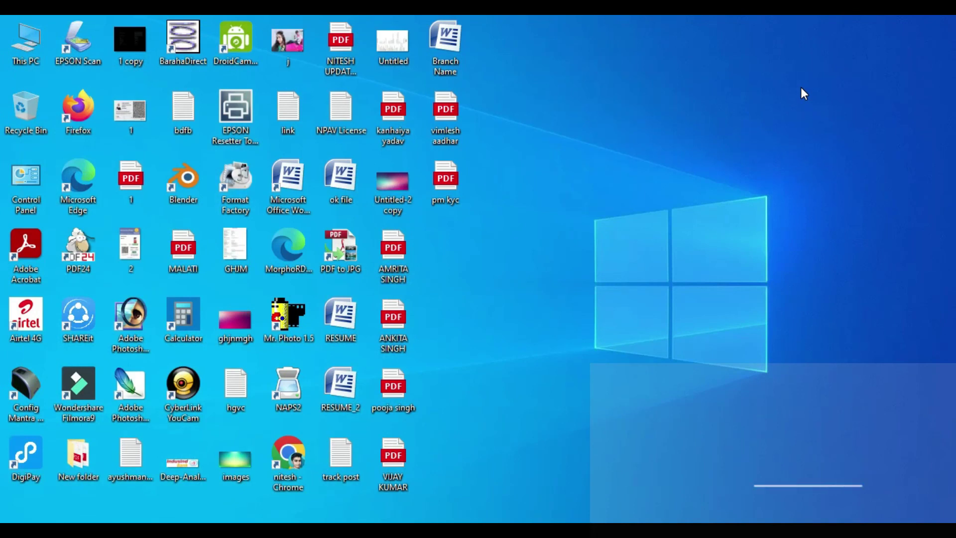